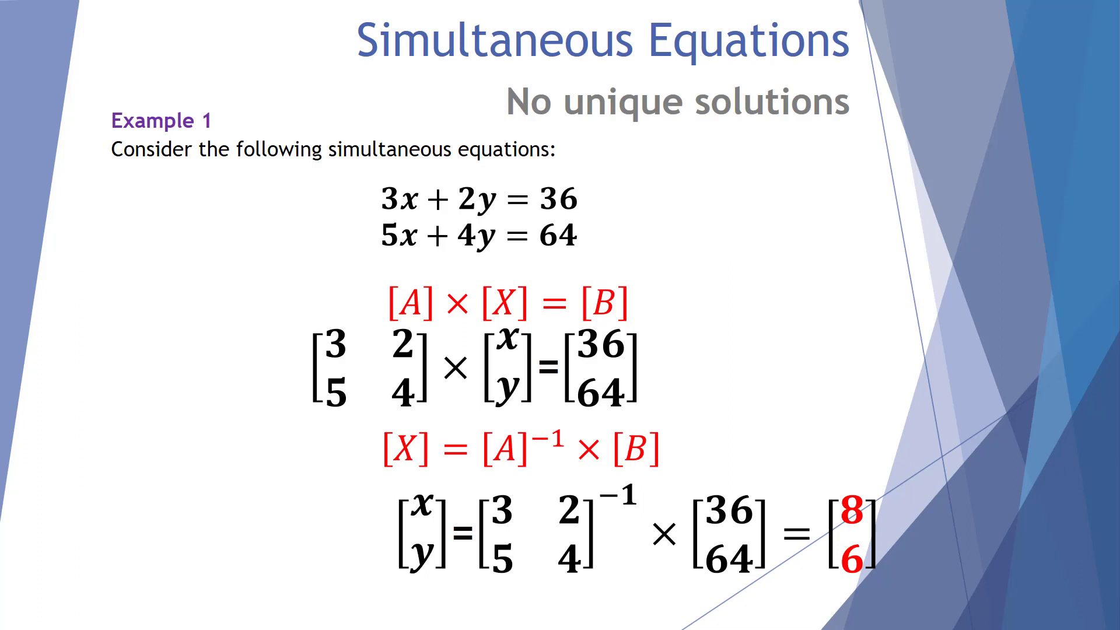
- Switch to TI-Nspire and evaluate the inverse of matrix [3 2; 5 4] multiplied by the column matrix [36; 64]
key(alt+Tab)
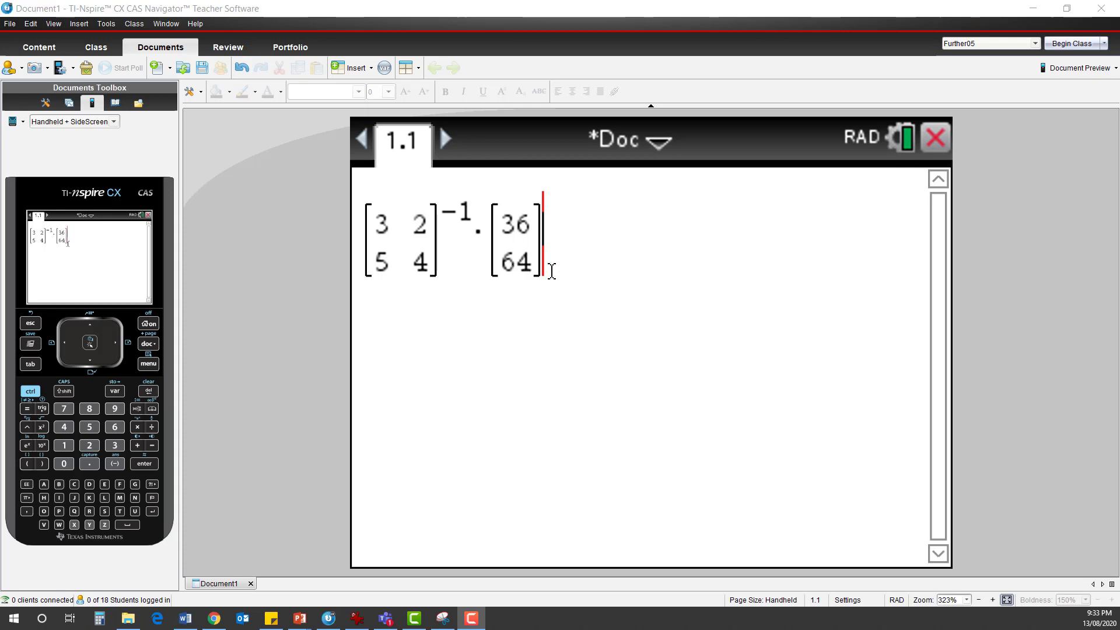
click(559, 253)
key(Return)
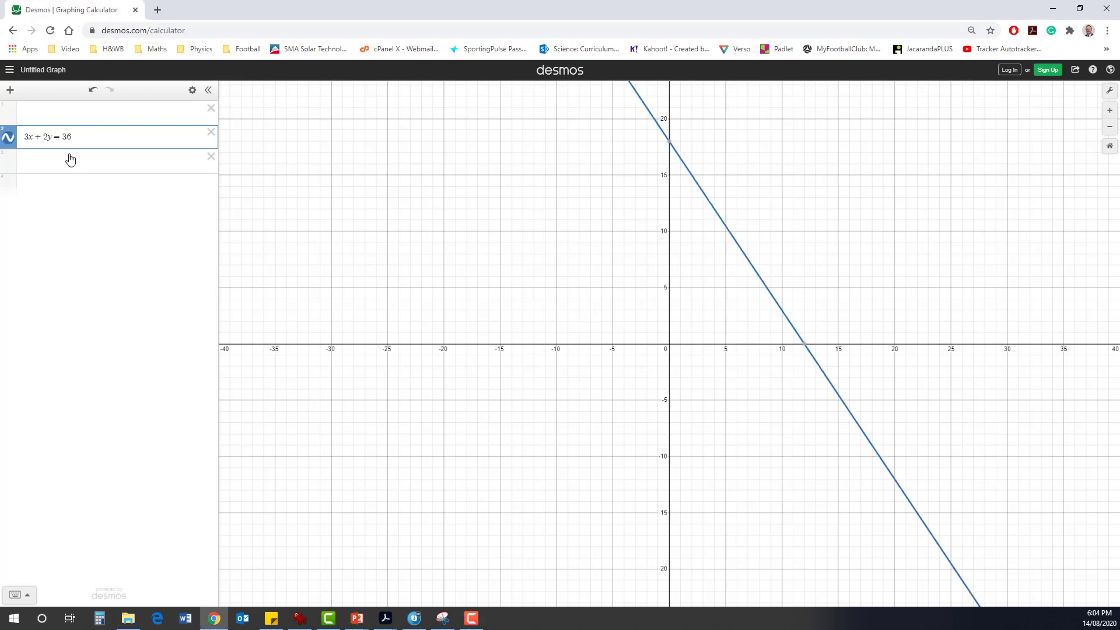
- In Desmos, graph 5x + 4y = 64 alongside 3x + 2y = 36 and display the coordinates of the lines' intersection
click(66, 159)
text(5x+4y=64)
key(Return)
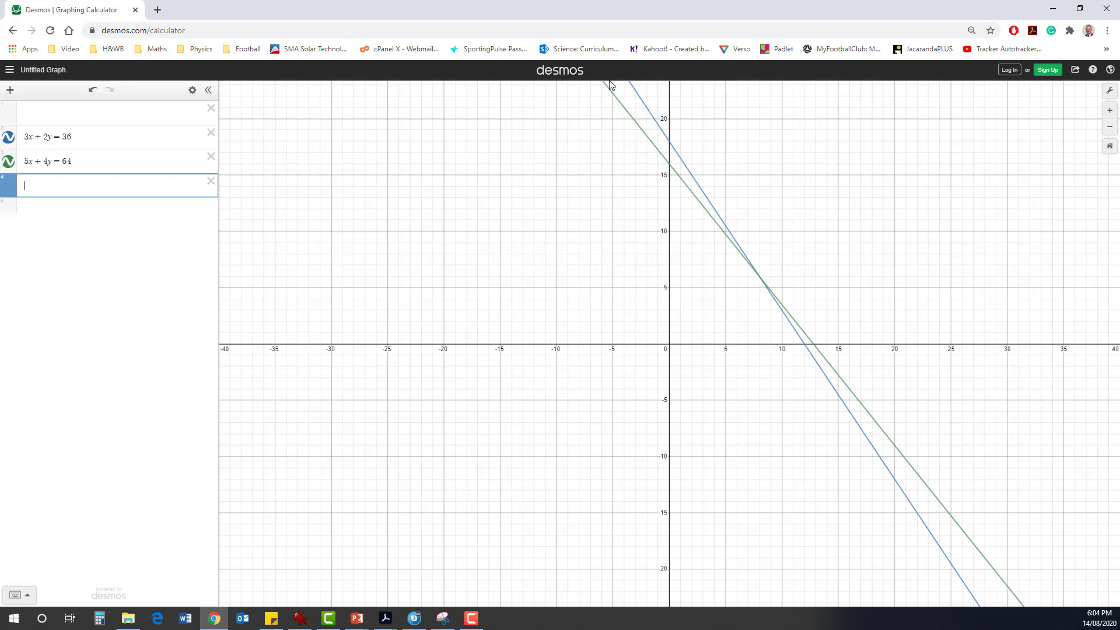
click(758, 277)
mouse_move(762, 283)
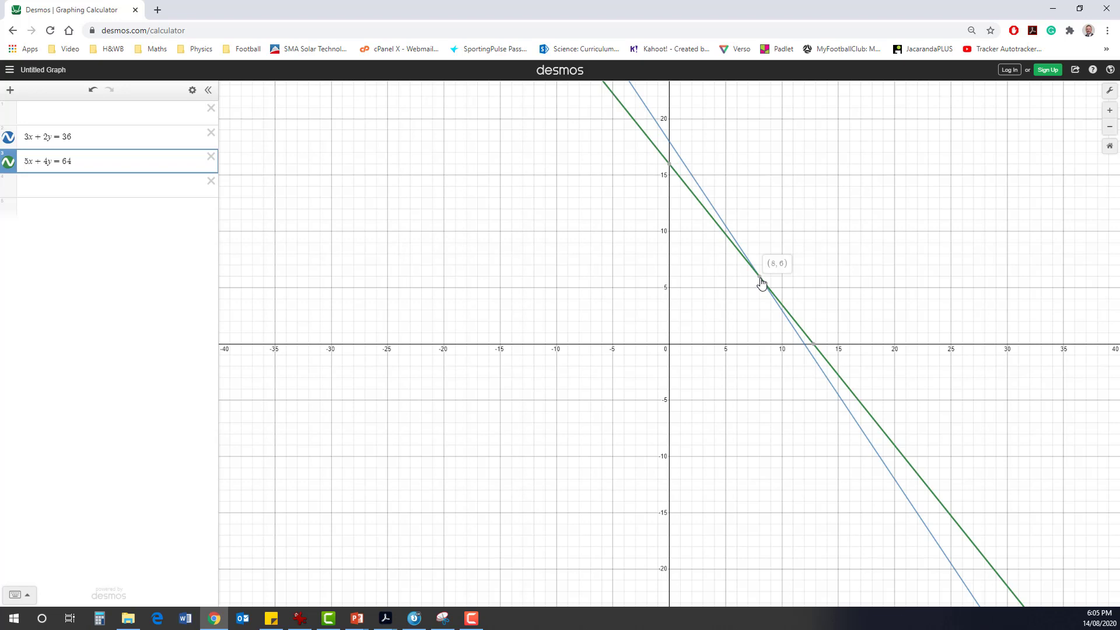
key(alt+Tab)
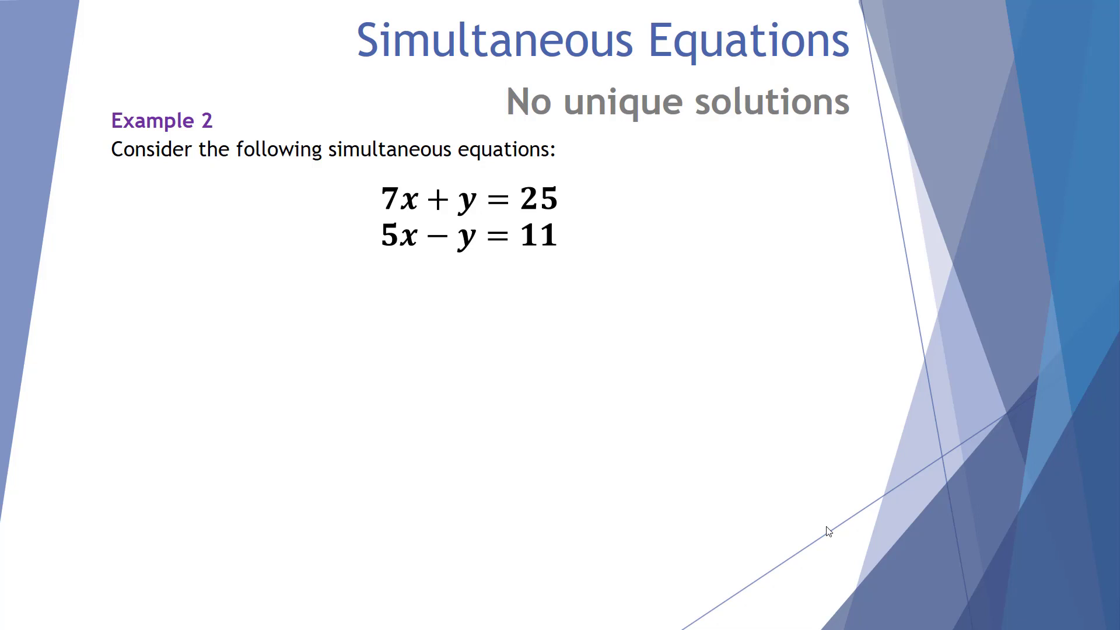
key(Right)
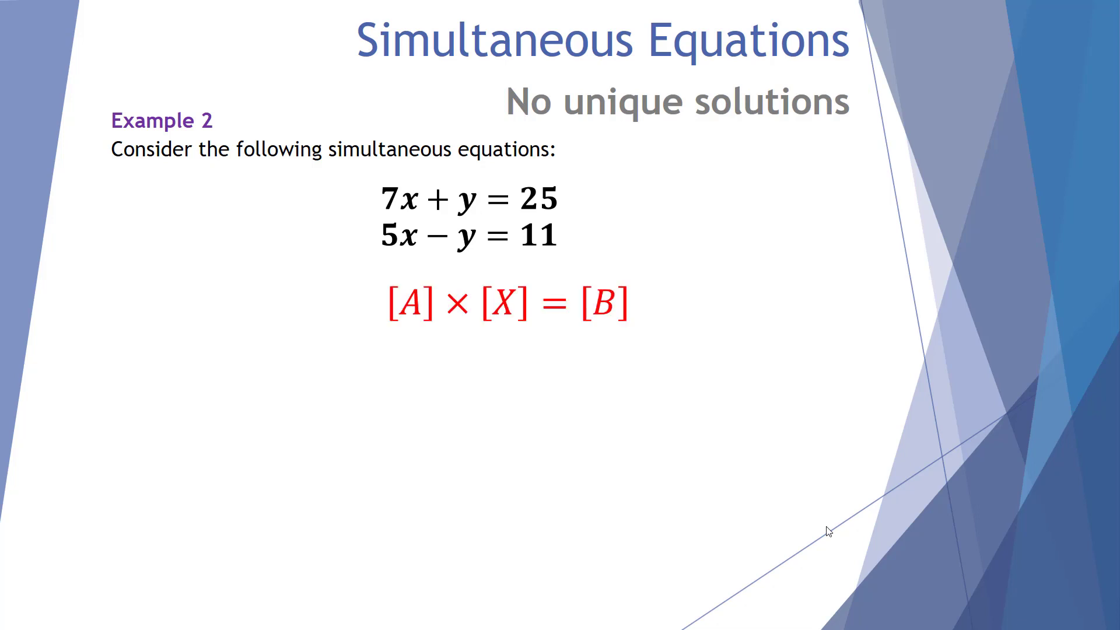
key(Right)
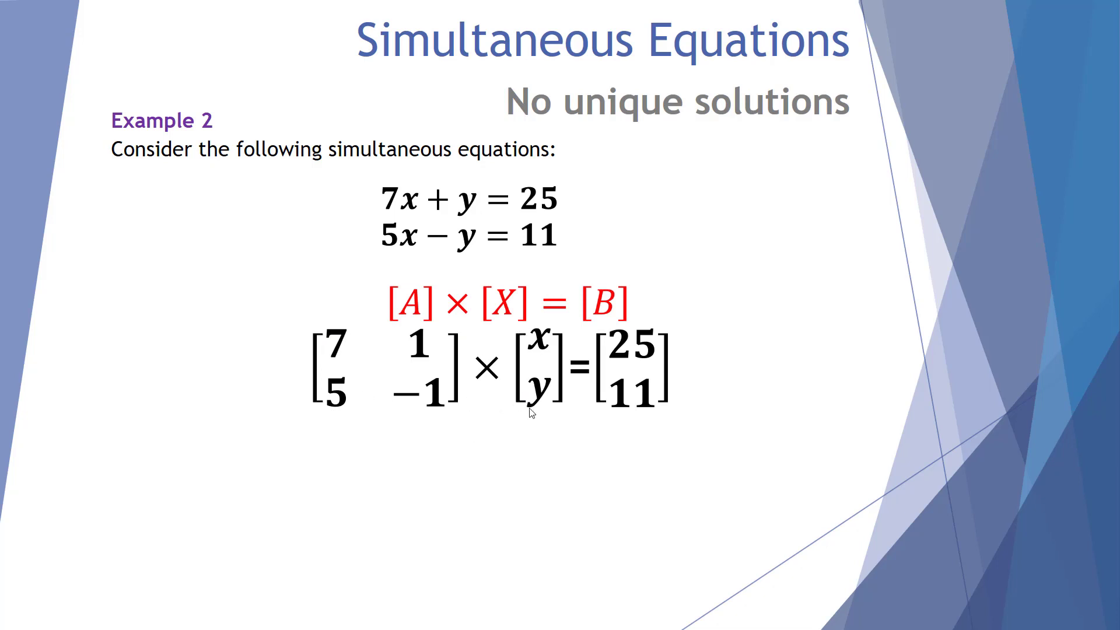
click(630, 383)
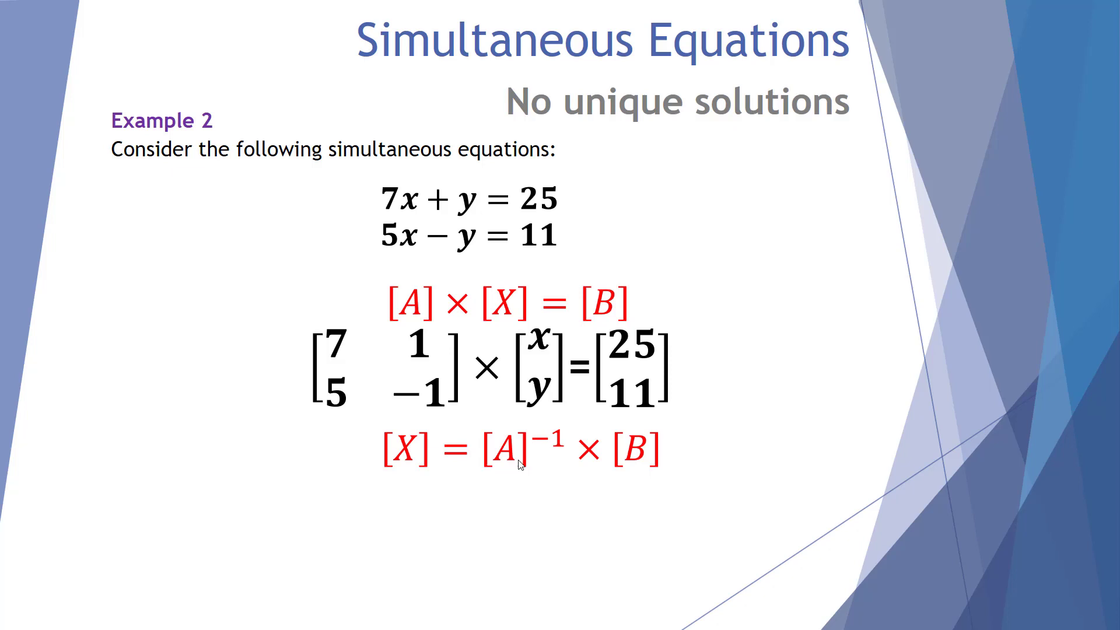
click(628, 461)
click(627, 461)
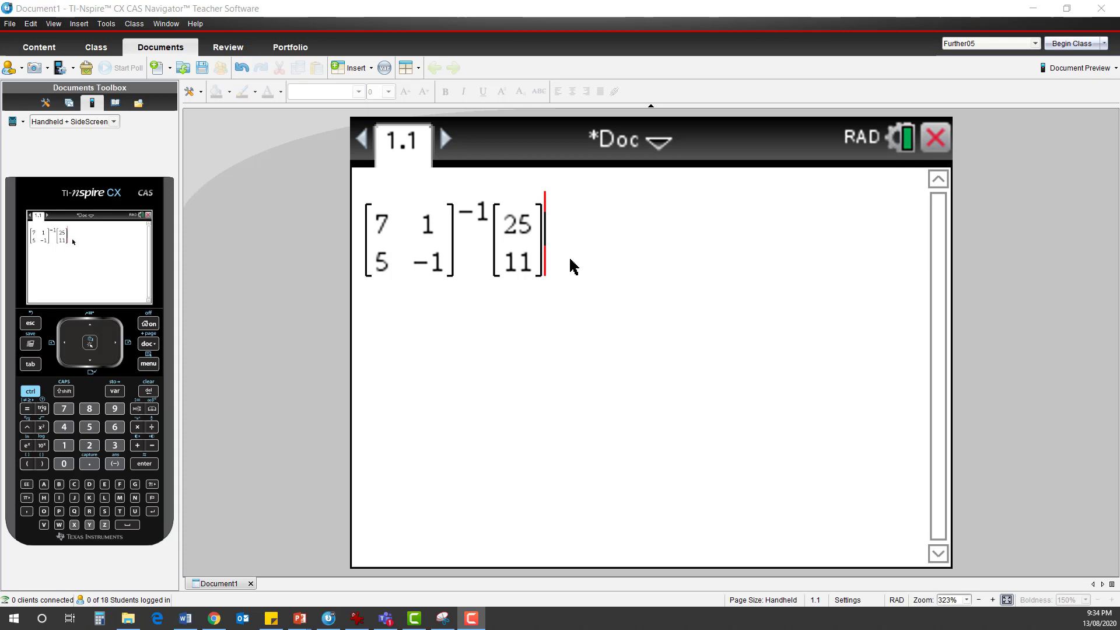
- In TI-Nspire, evaluate the inverse of matrix [7 1; 5 -1] multiplied by the column matrix [25; 11]
key(Return)
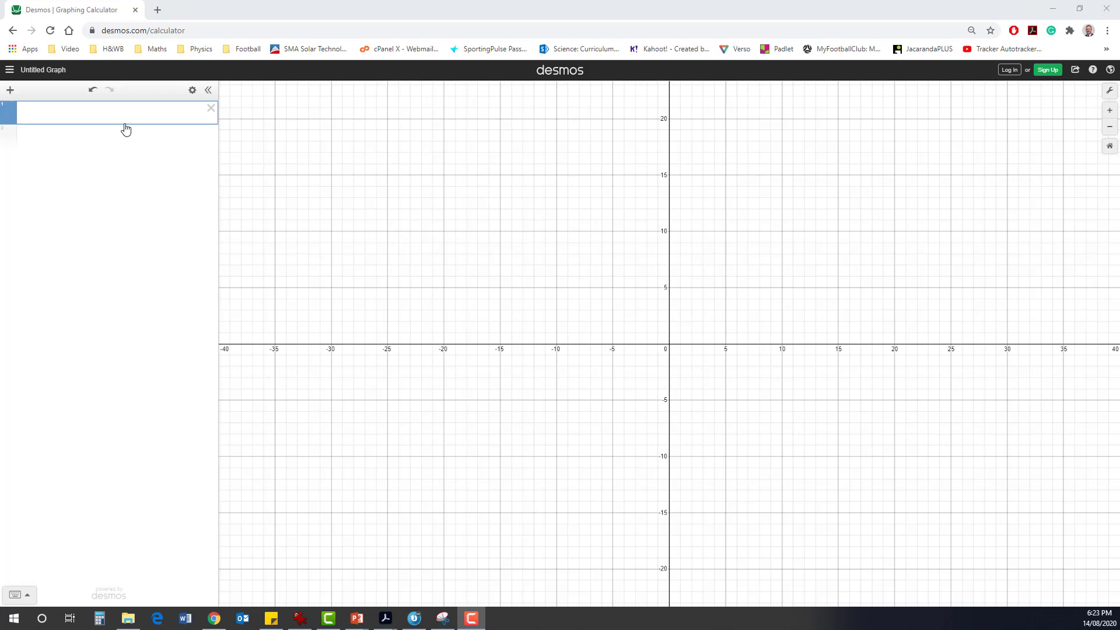
- In Desmos, graph 7x + y = 25 and 5x - y = 11, and select the point where the two lines cross
click(126, 115)
text(7x+y=25)
key(Return)
text(5x-y=11)
key(Return)
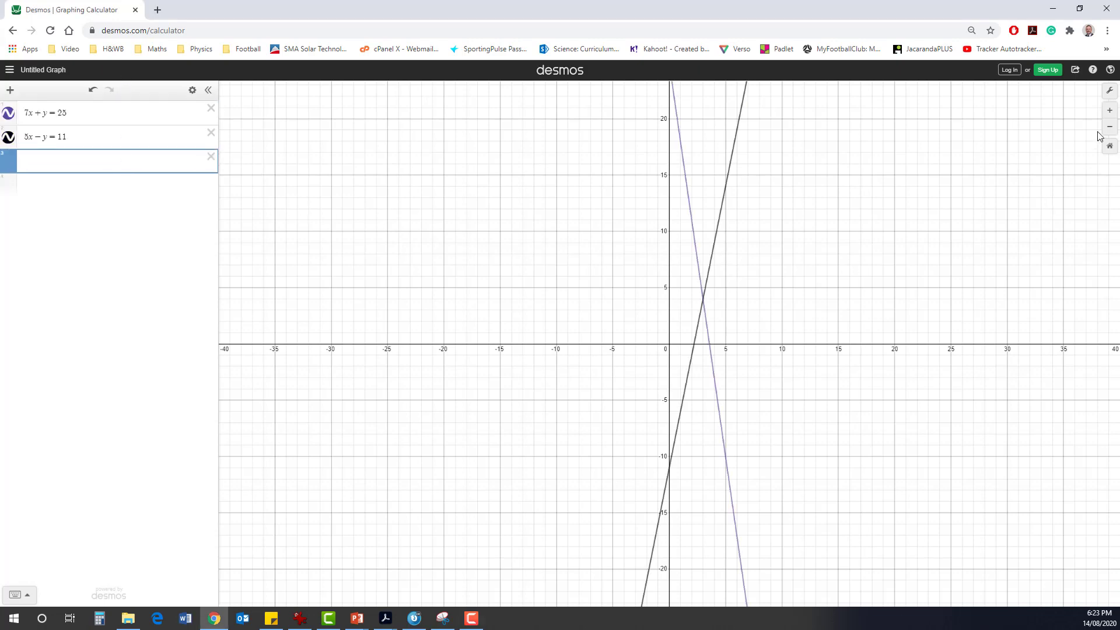
click(1110, 146)
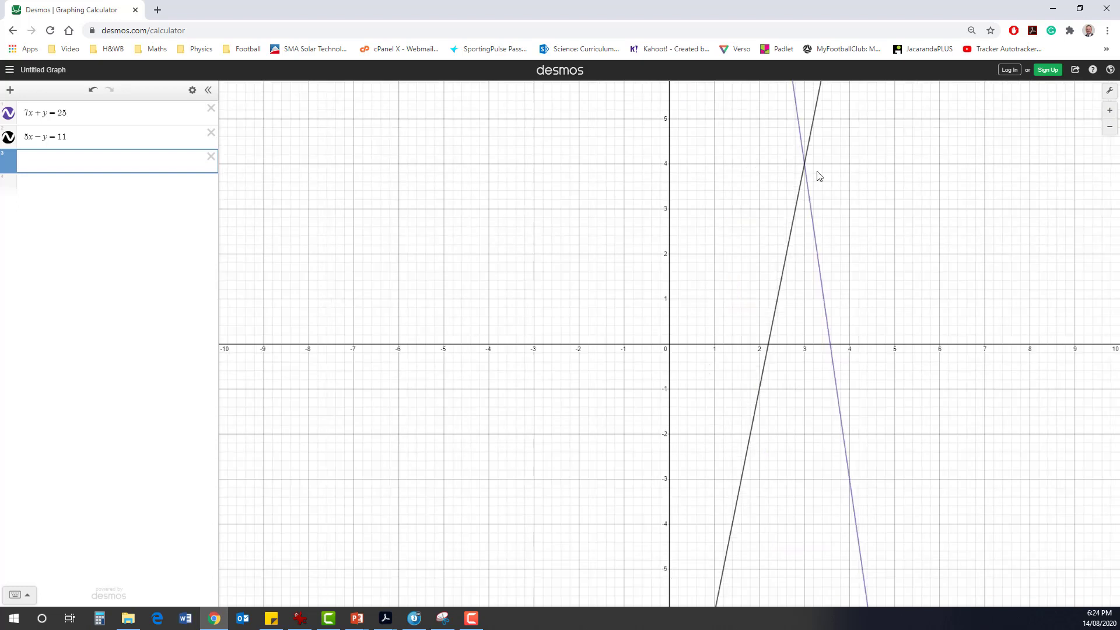
click(803, 168)
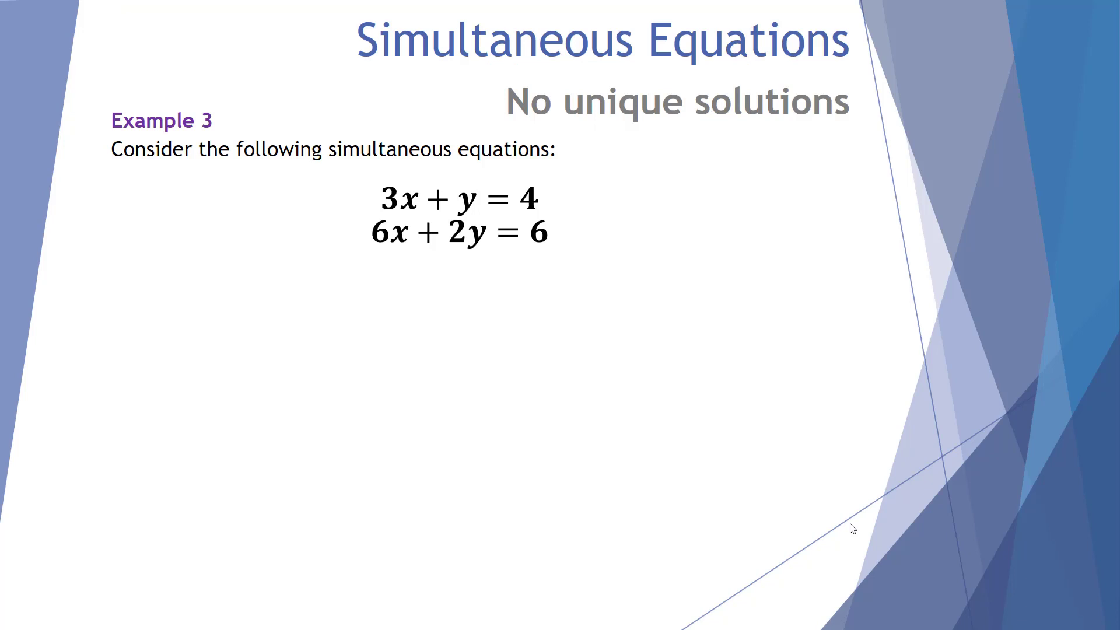
click(852, 528)
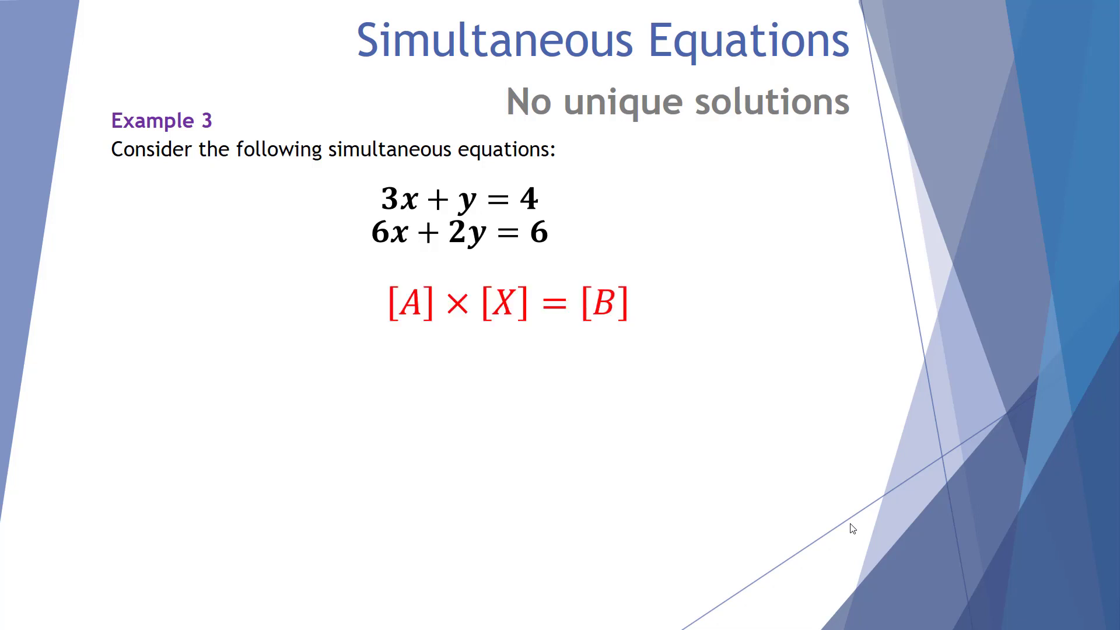
click(852, 528)
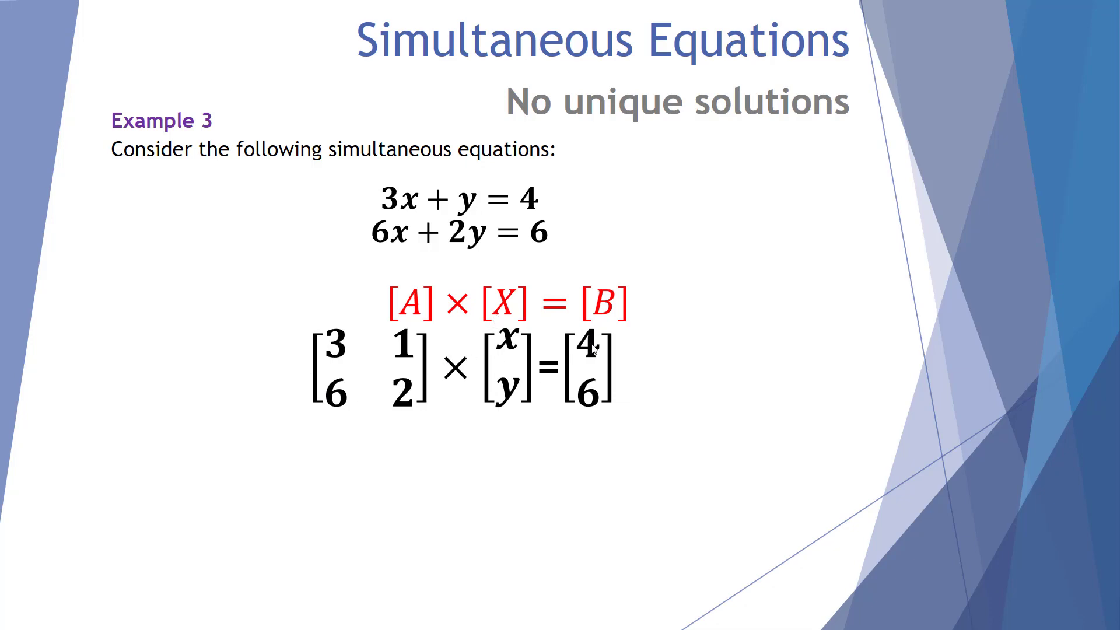
click(591, 397)
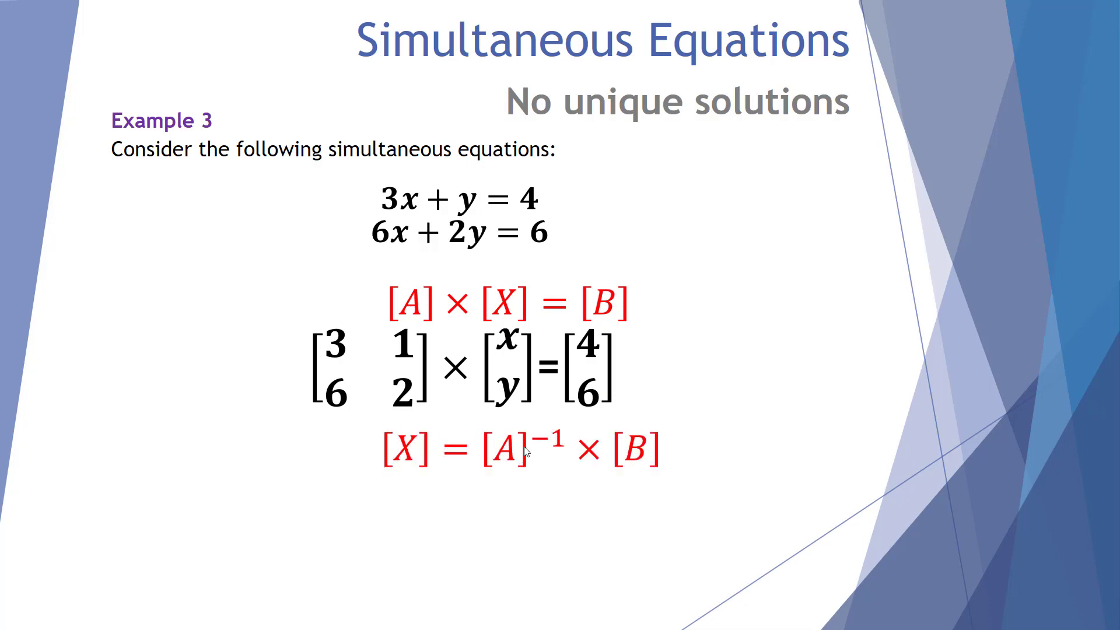
click(637, 465)
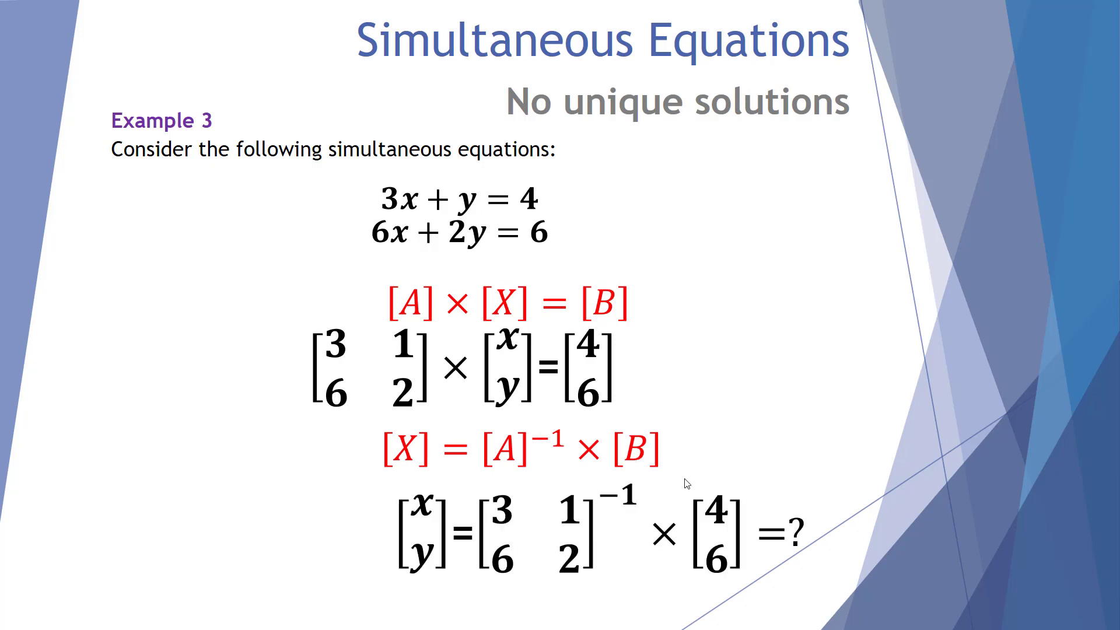
- Switch to TI-Nspire and evaluate the inverse of [3 1; 6 2] times [4; 6], plus the determinant of [3 1; 6 2]
key(alt+Tab)
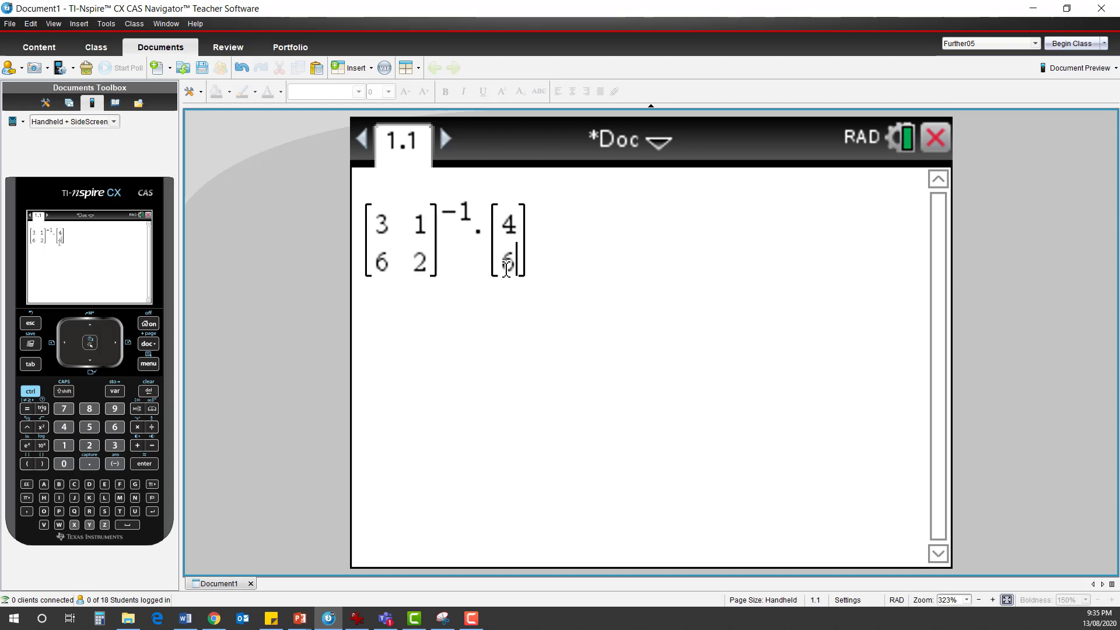
click(533, 256)
key(Return)
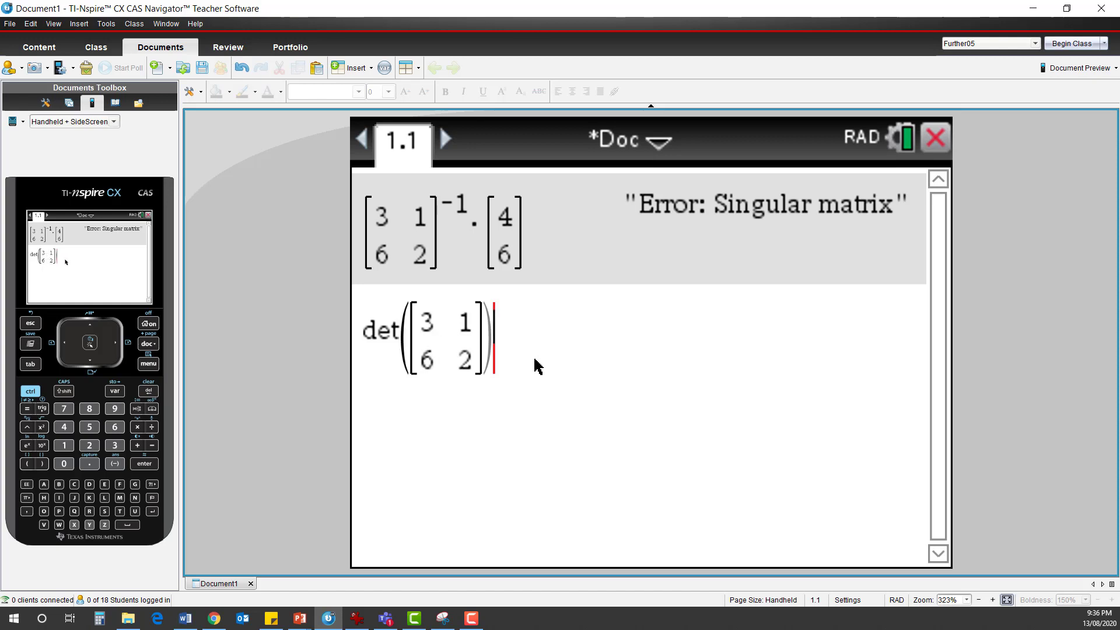
key(Return)
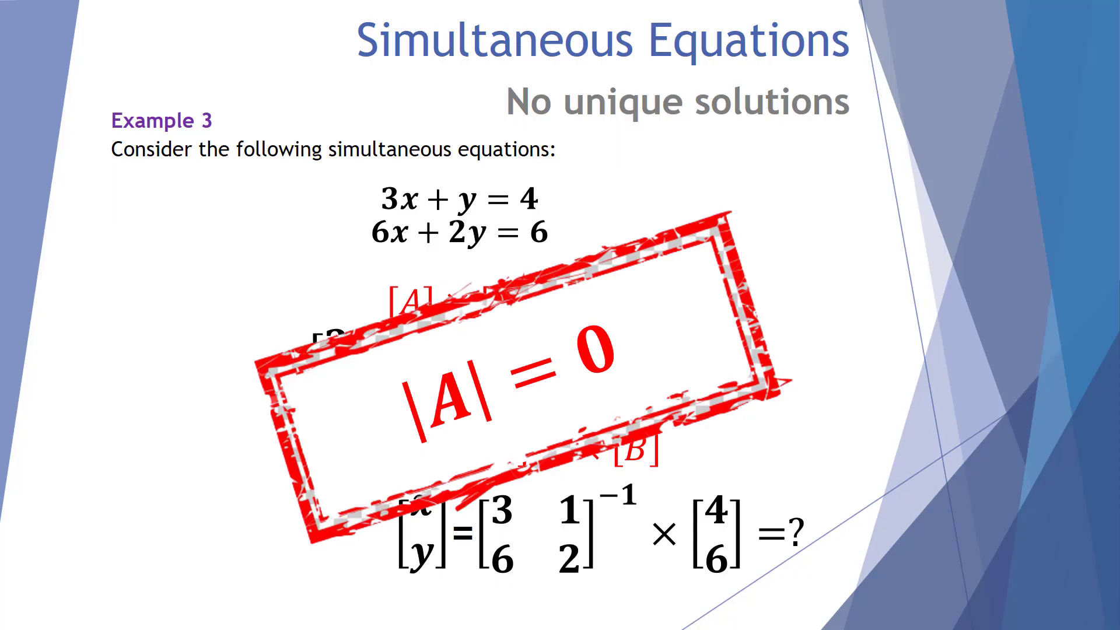
key(Right)
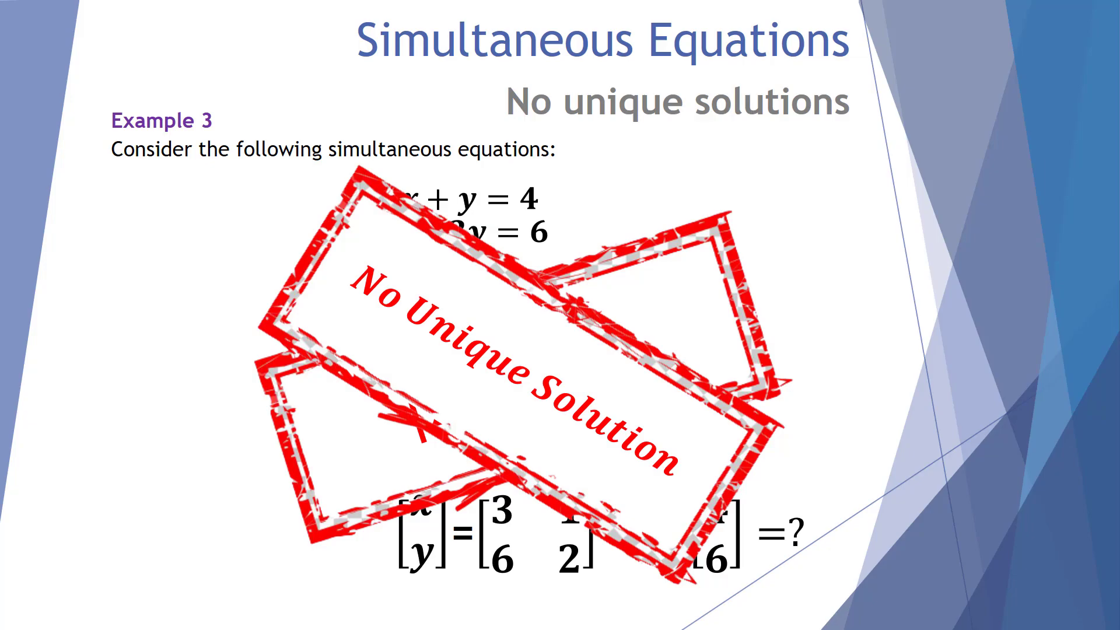
- Switch to Desmos and graph the equations 3x + y = 4 and 6x + 2y = 6 to compare the two lines
key(alt+Tab)
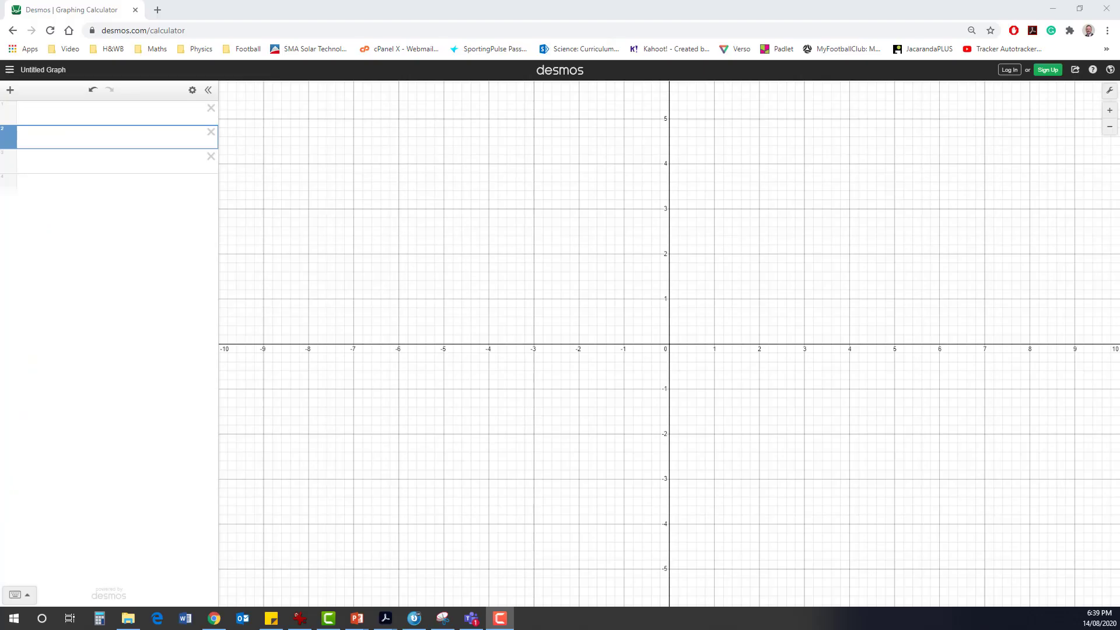
click(67, 111)
text(3x+y=4)
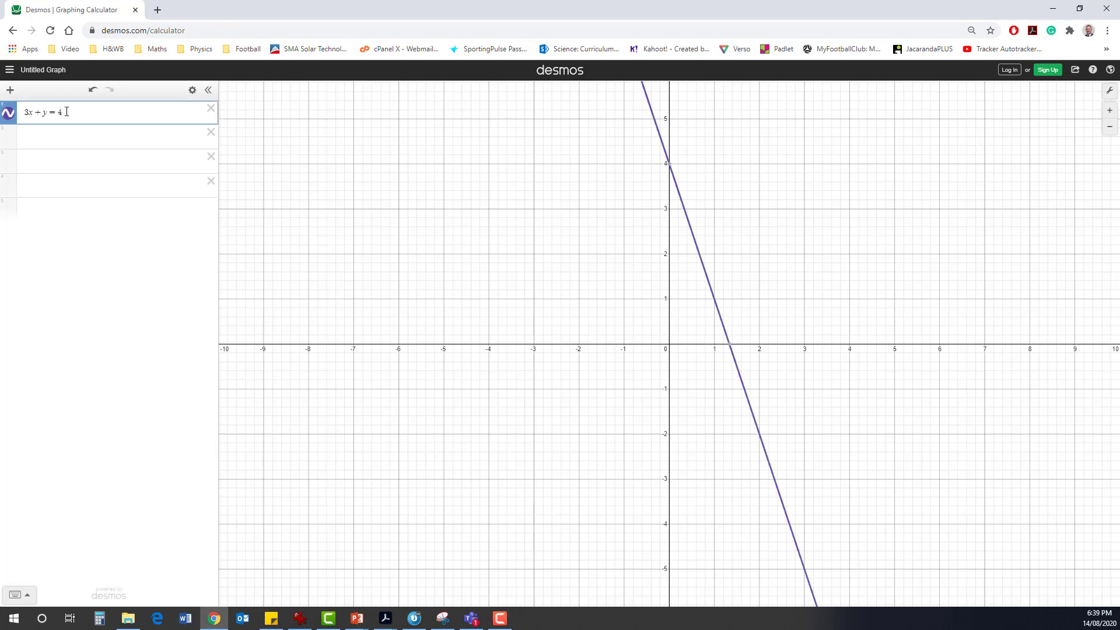
click(60, 134)
text(6x+2y=6)
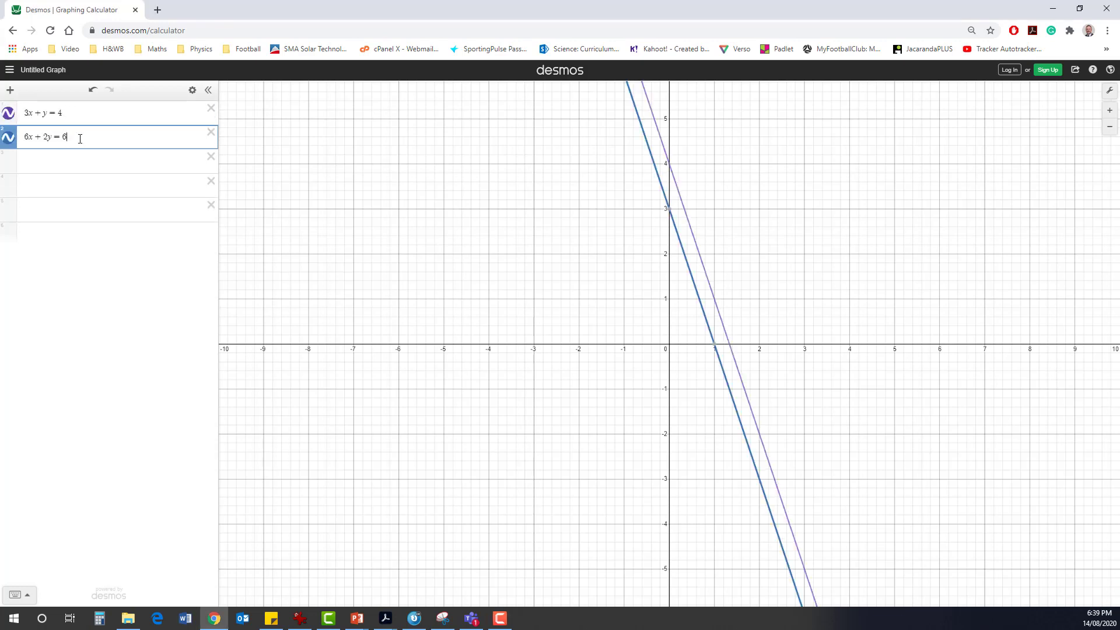
click(1110, 110)
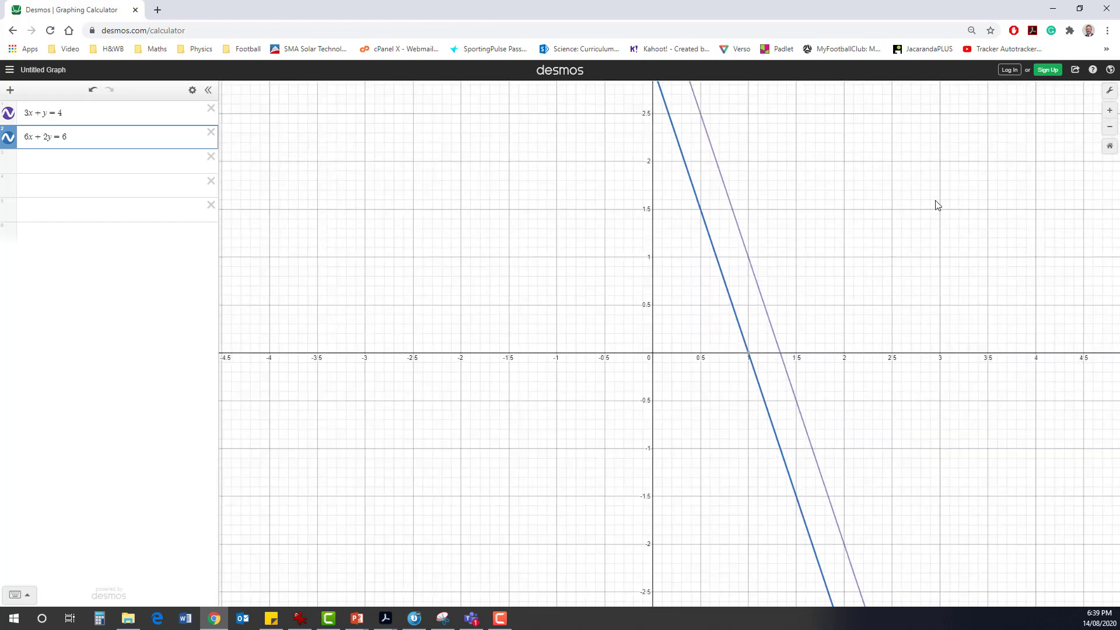
drag(870, 209, 815, 291)
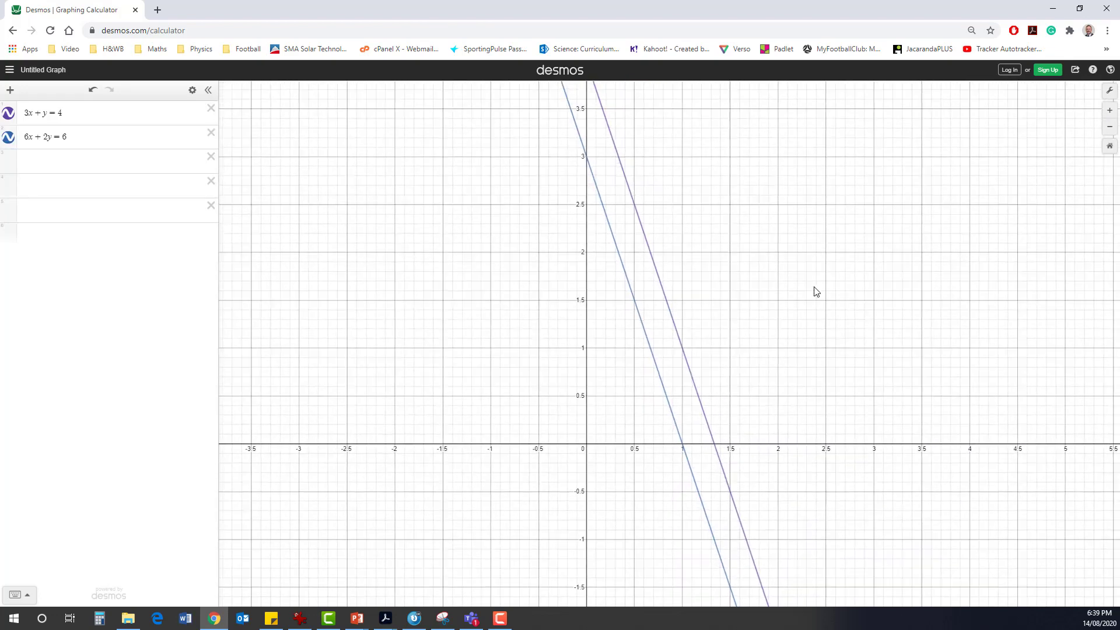
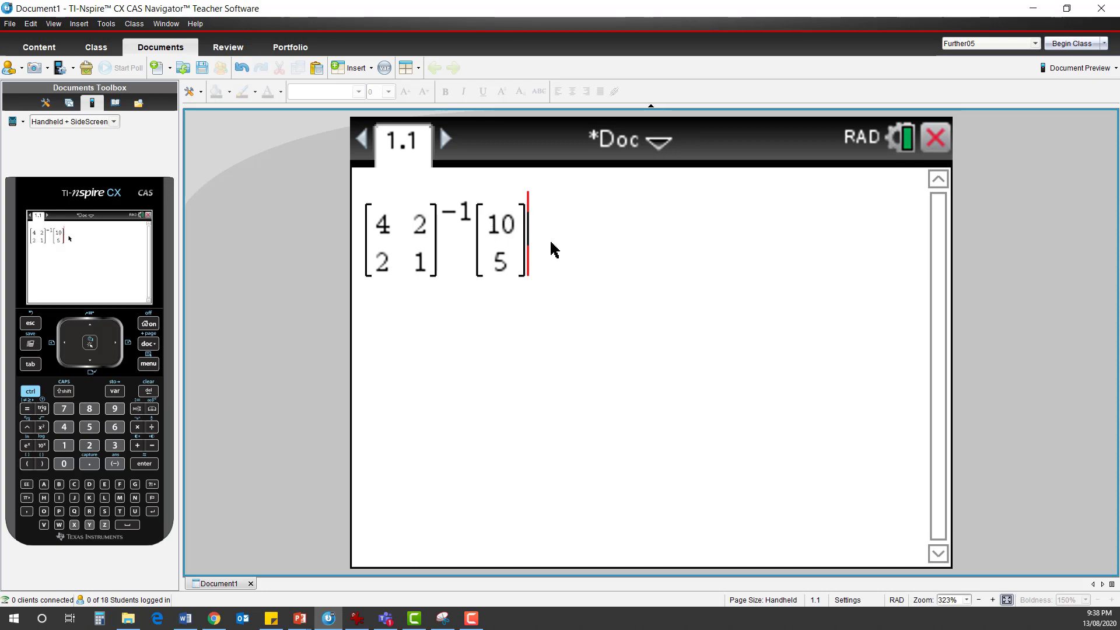
- In TI-Nspire, evaluate the inverse of [4 2; 2 1] times [10; 5], plus the determinant of [4 2; 2 1]
key(Return)
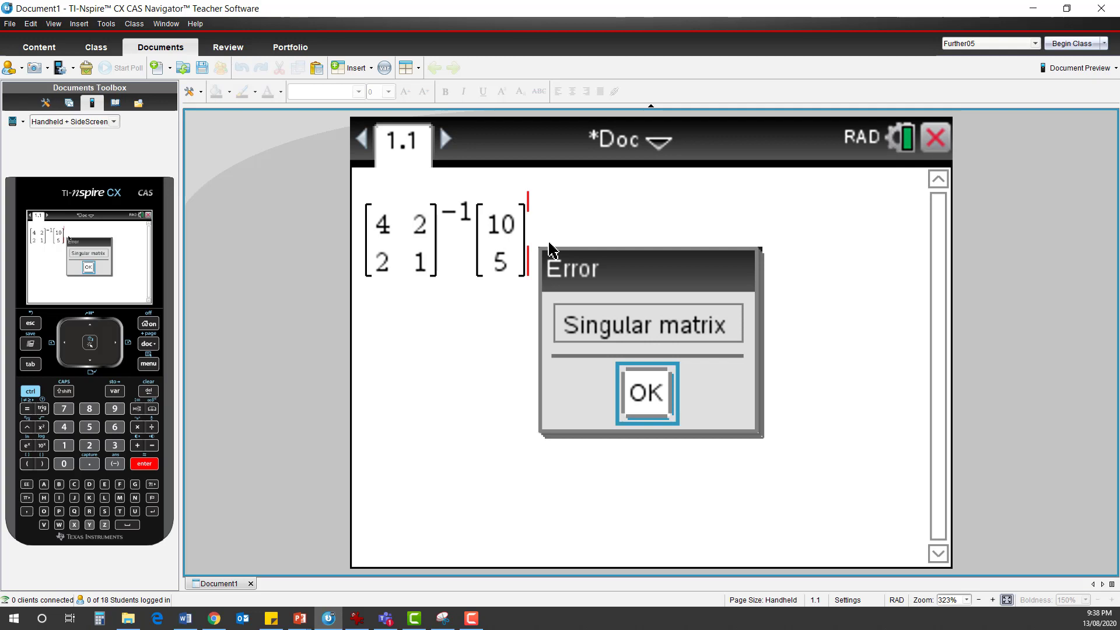
click(641, 398)
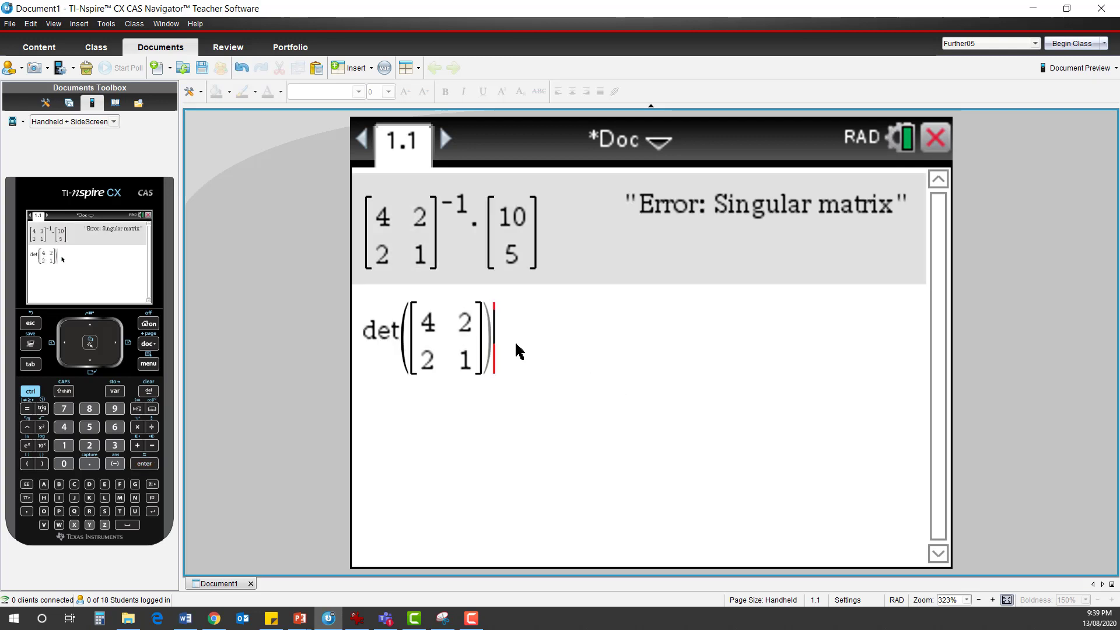
key(Return)
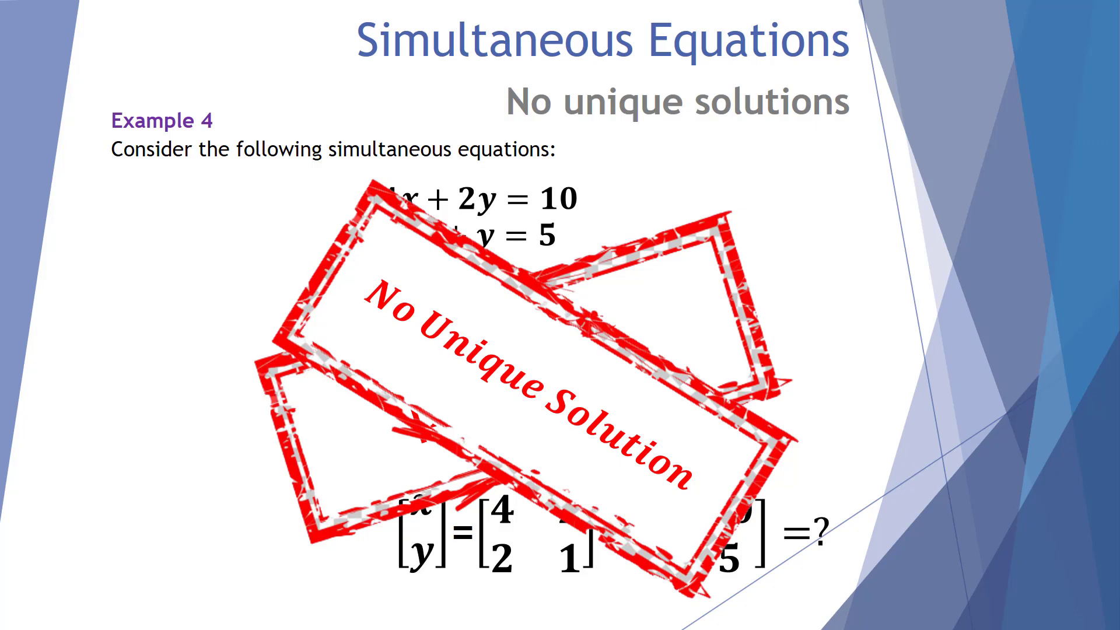
- Switch to Desmos and graph 2x + y = 5 as a second expression below 4x + 2y = 10
key(alt+Tab)
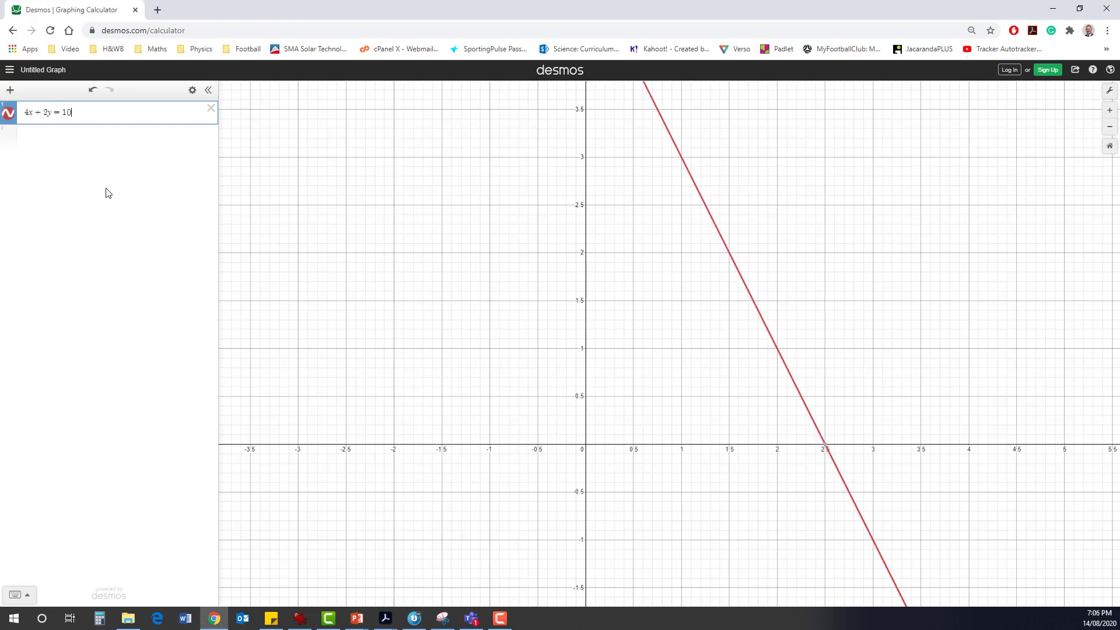
key(Return)
text(2x+y=5)
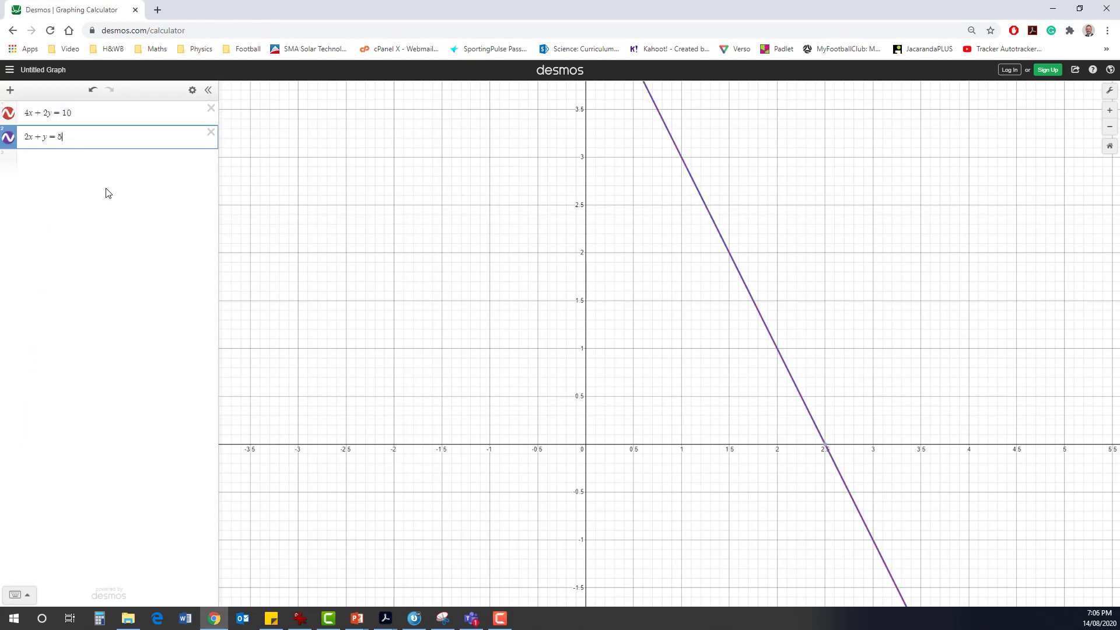